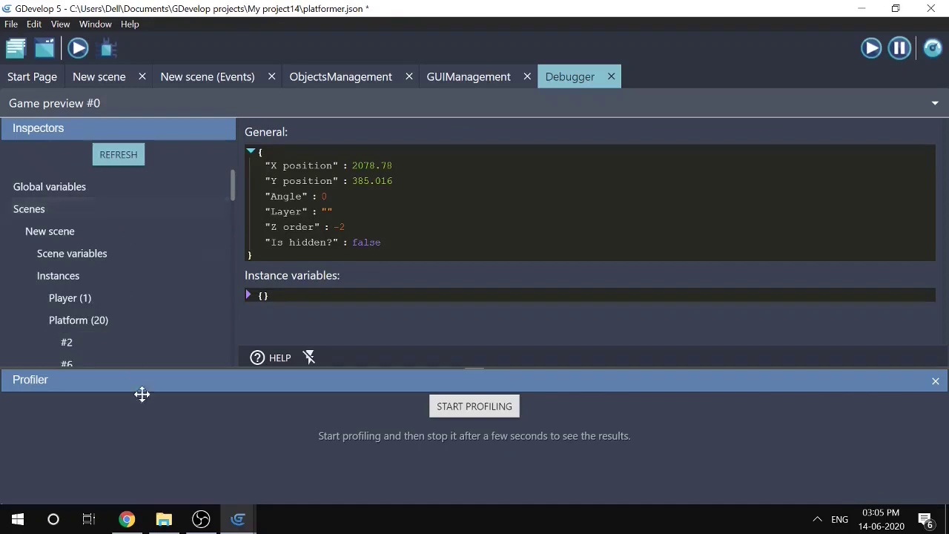
# - Bring up the running game preview, jump the player onto the grass block to collect its coin, and return to the debugger
pyautogui.click(237, 519)
pyautogui.click(327, 472)
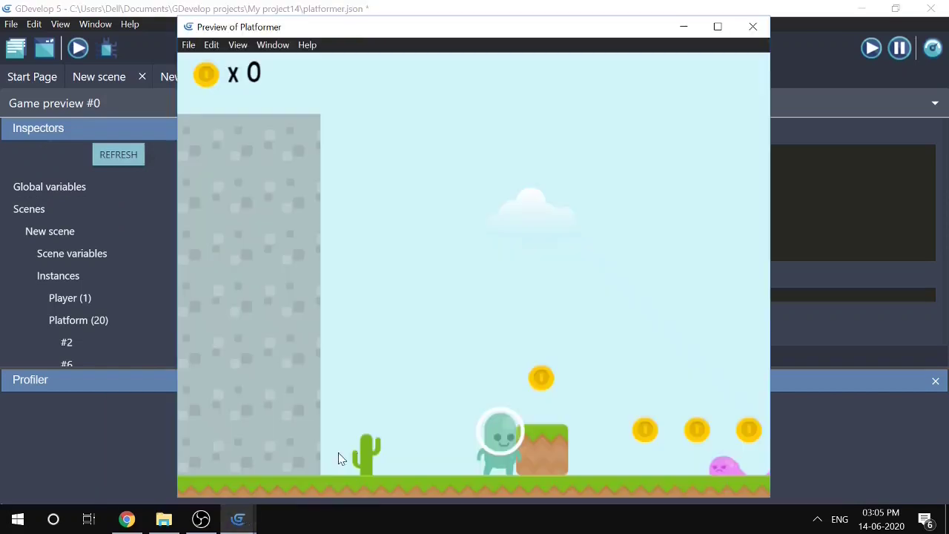
pyautogui.press('space')
pyautogui.press('Right')
pyautogui.press('Left')
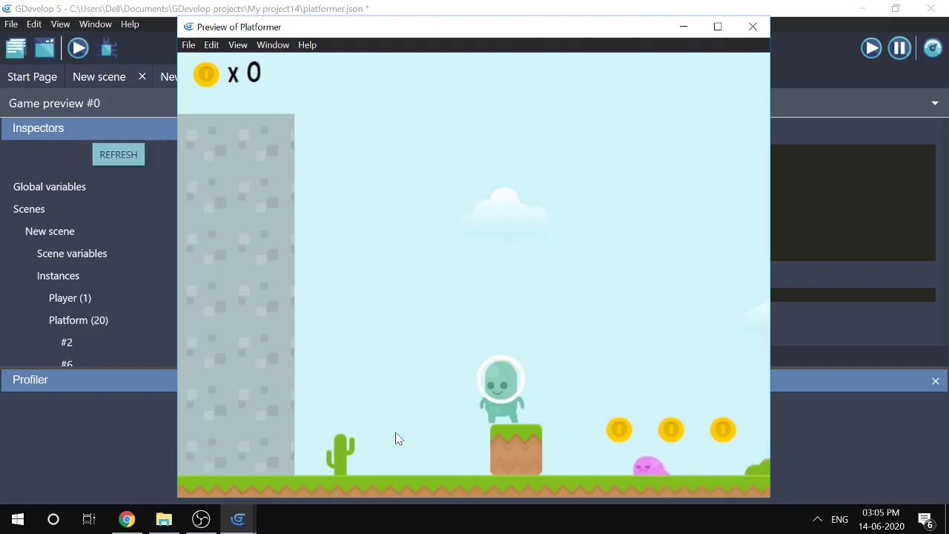
pyautogui.click(685, 27)
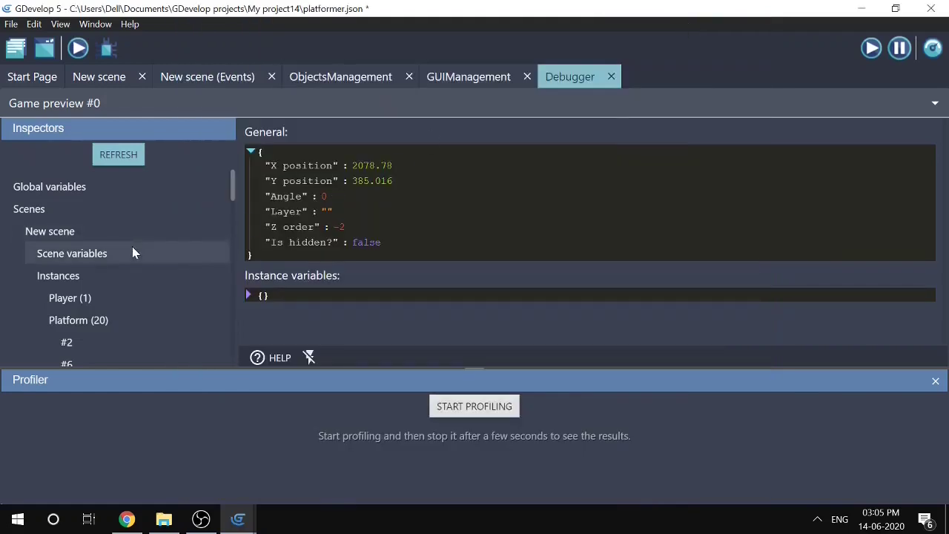
# - Check the on-screen coin counter in the game preview, and return to the debugger
pyautogui.click(237, 519)
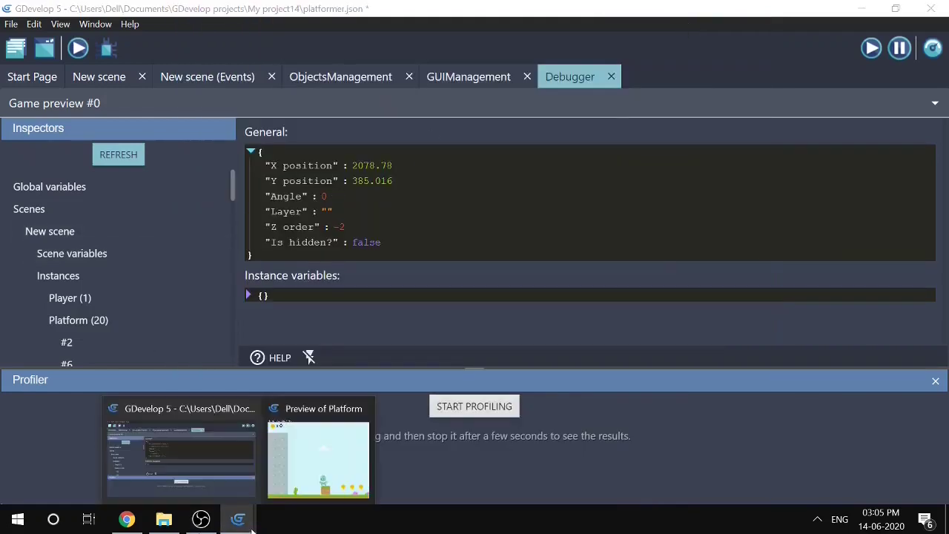
pyautogui.click(330, 463)
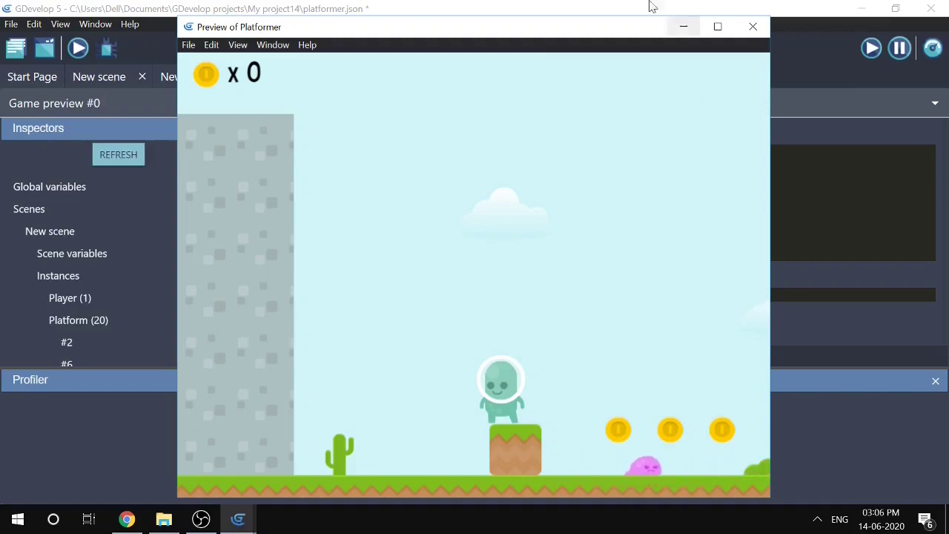
pyautogui.click(683, 27)
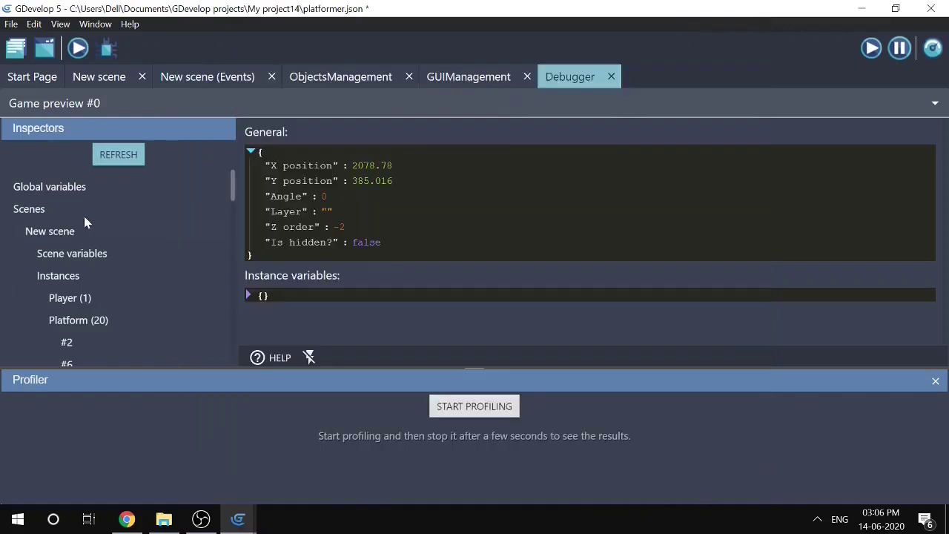
# - Inspect the scene variables of New scene in the debugger and refresh them to read the current Score
pyautogui.click(106, 259)
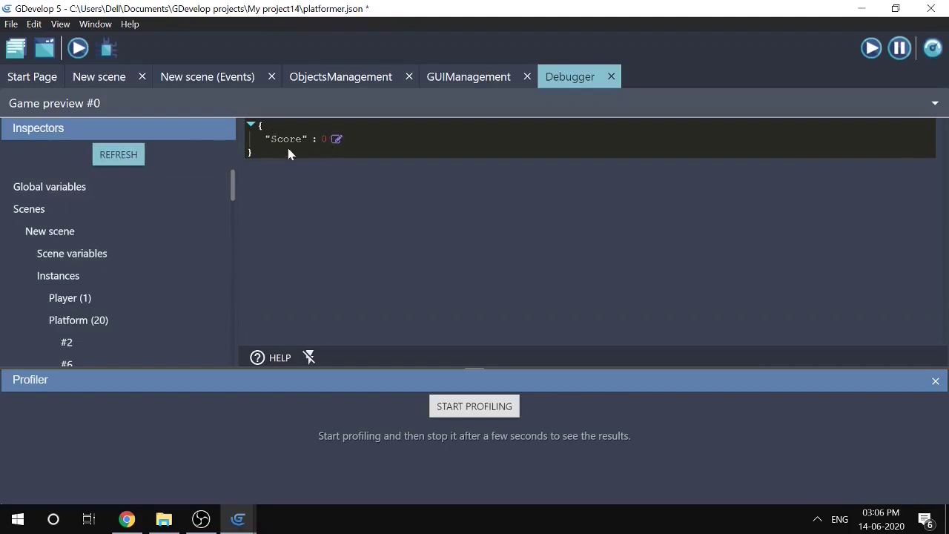
pyautogui.click(130, 148)
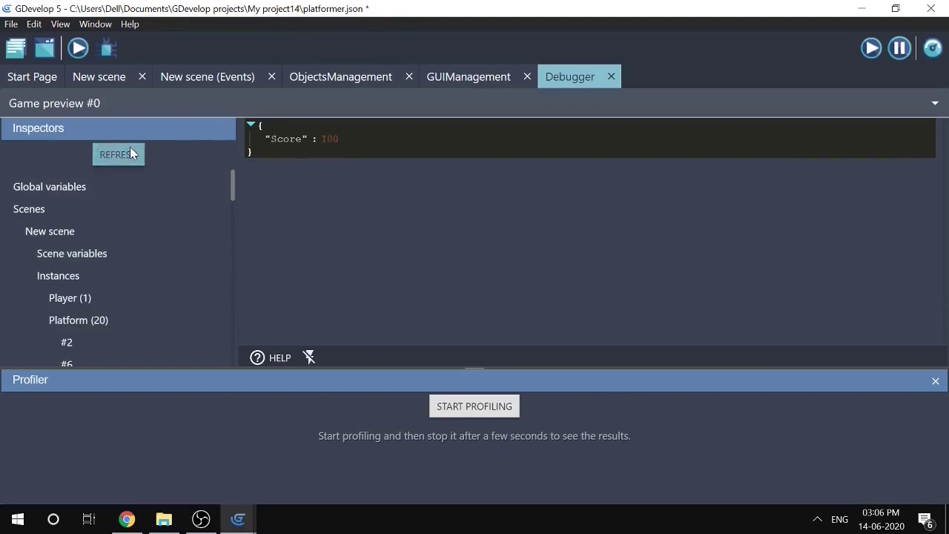
pyautogui.moveTo(331, 136)
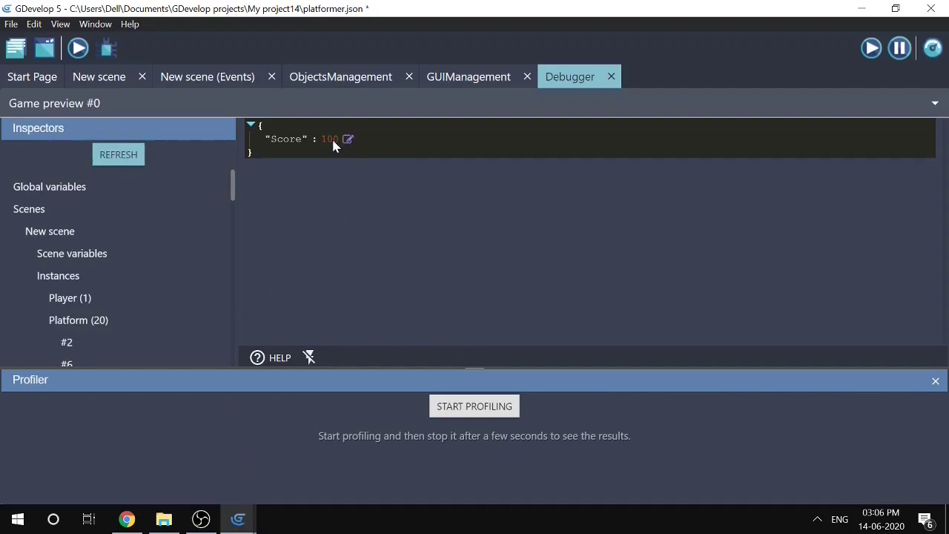
# - Compare the preview's on-screen coin counter with the Score variable shown in the debugger
pyautogui.click(238, 519)
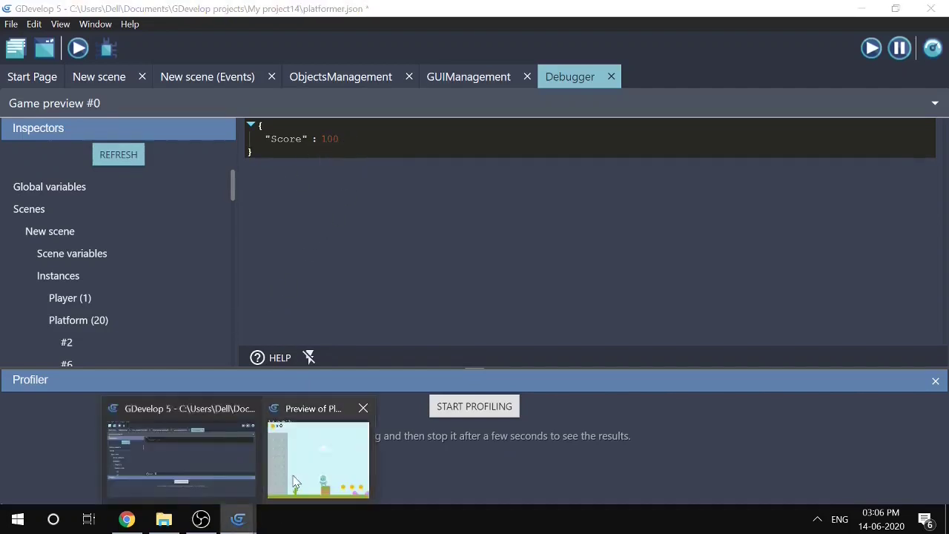
pyautogui.click(319, 452)
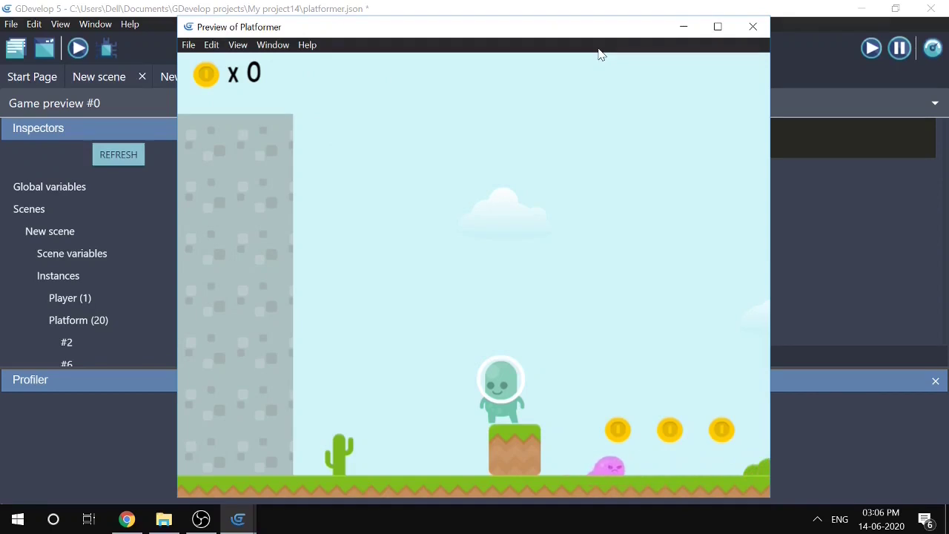
pyautogui.click(684, 28)
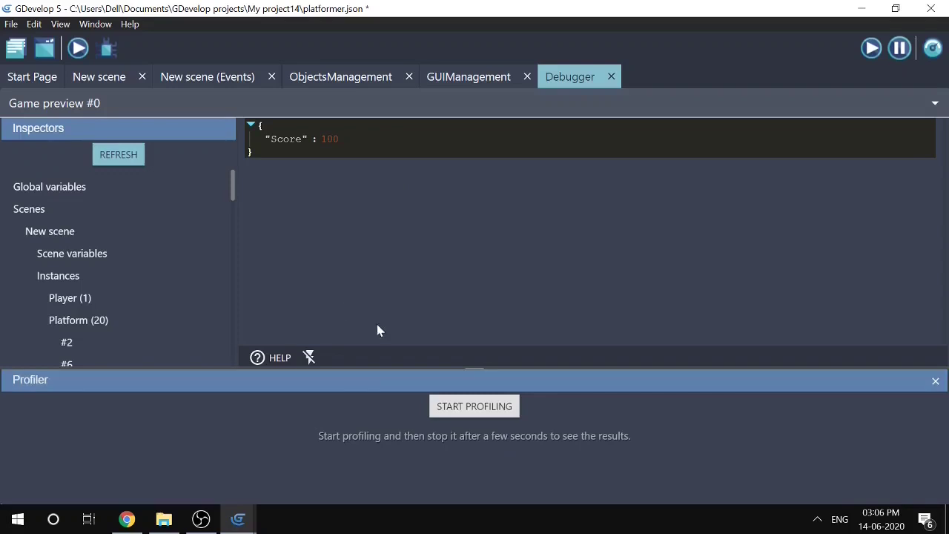
pyautogui.moveTo(237, 519)
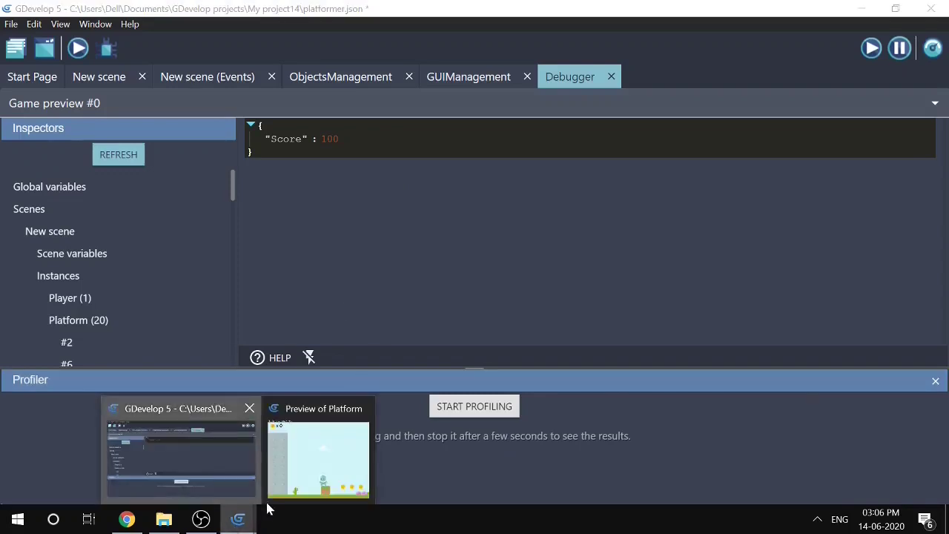
pyautogui.click(285, 484)
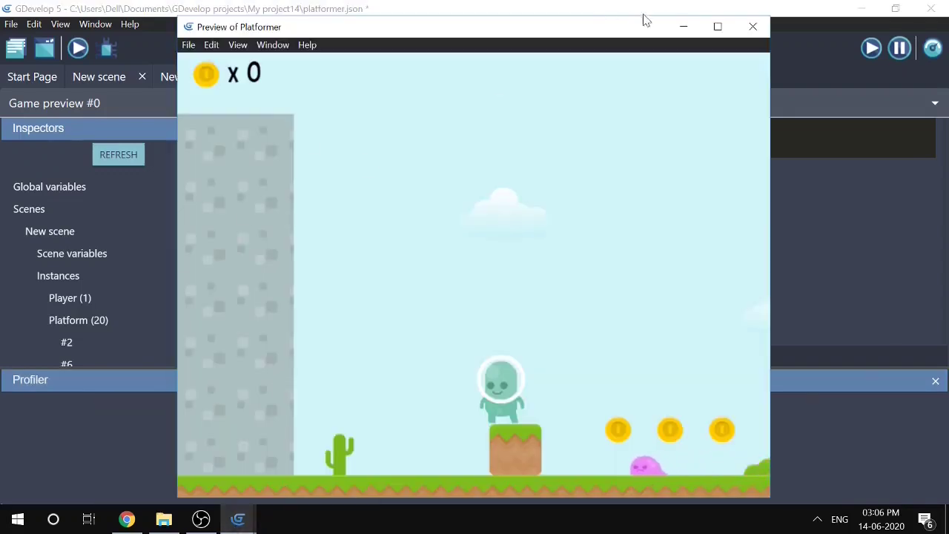
pyautogui.click(683, 27)
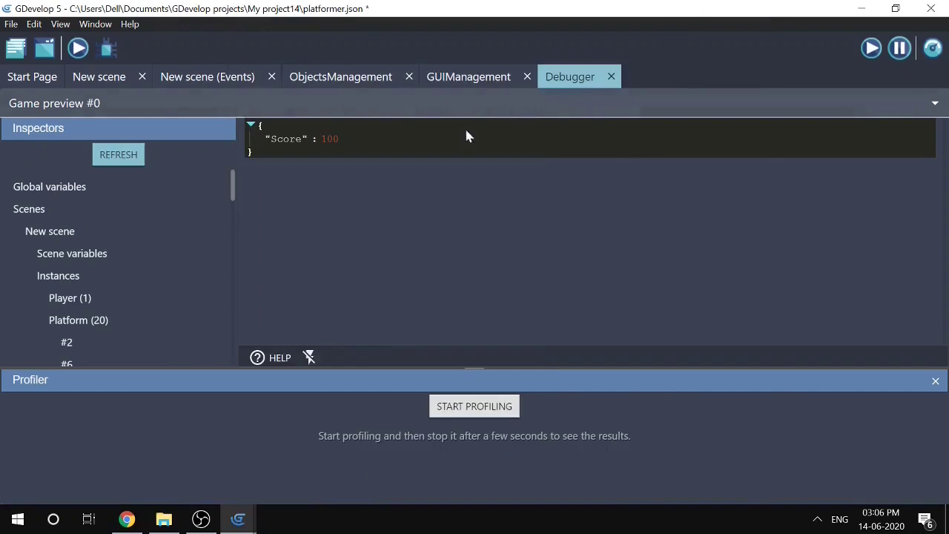
# - Re-enable the disabled GUIManagement event that sets the Score text to "x "+ToString(Variable(Score))
pyautogui.click(473, 75)
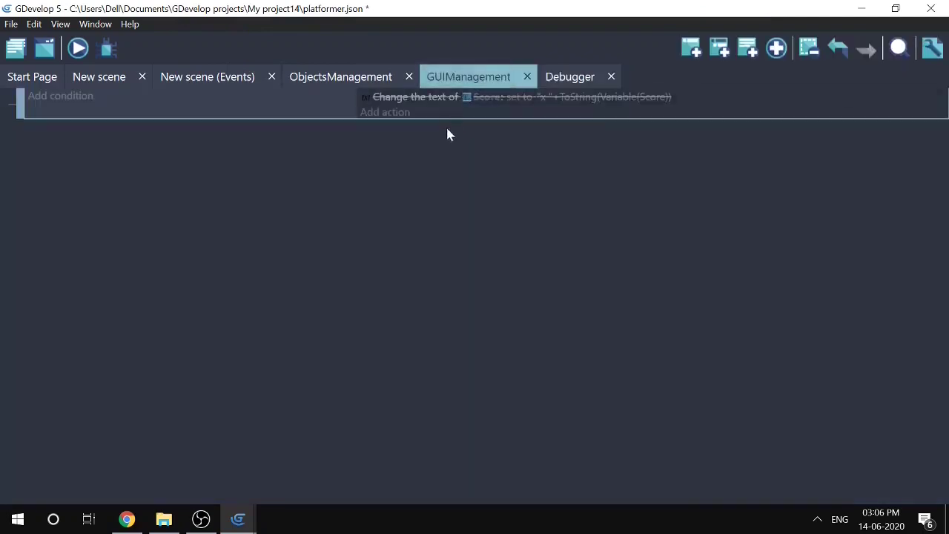
pyautogui.rightClick(482, 93)
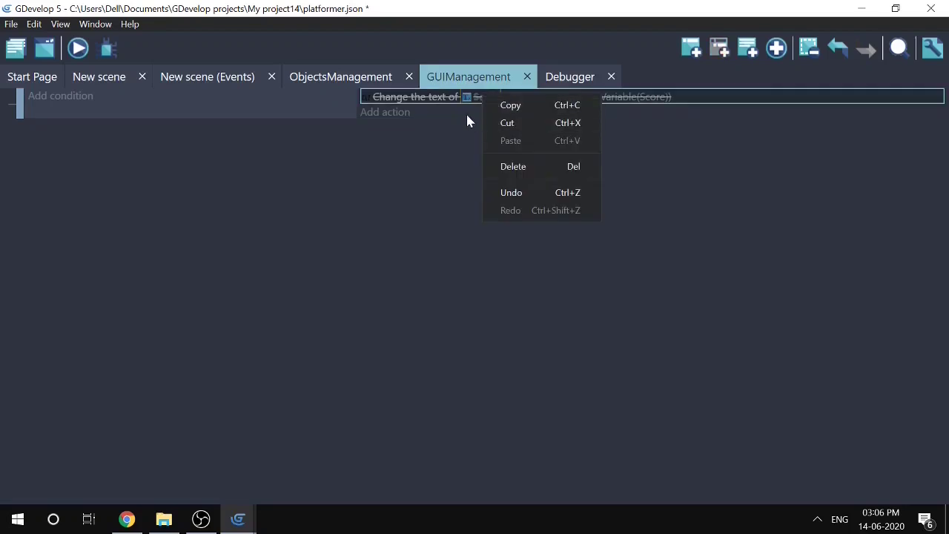
pyautogui.click(464, 117)
pyautogui.rightClick(464, 113)
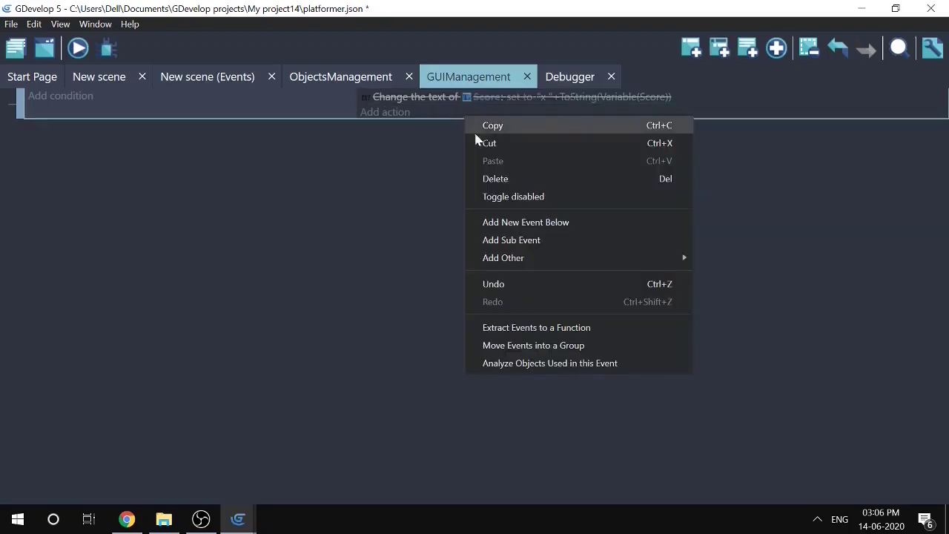
pyautogui.click(507, 198)
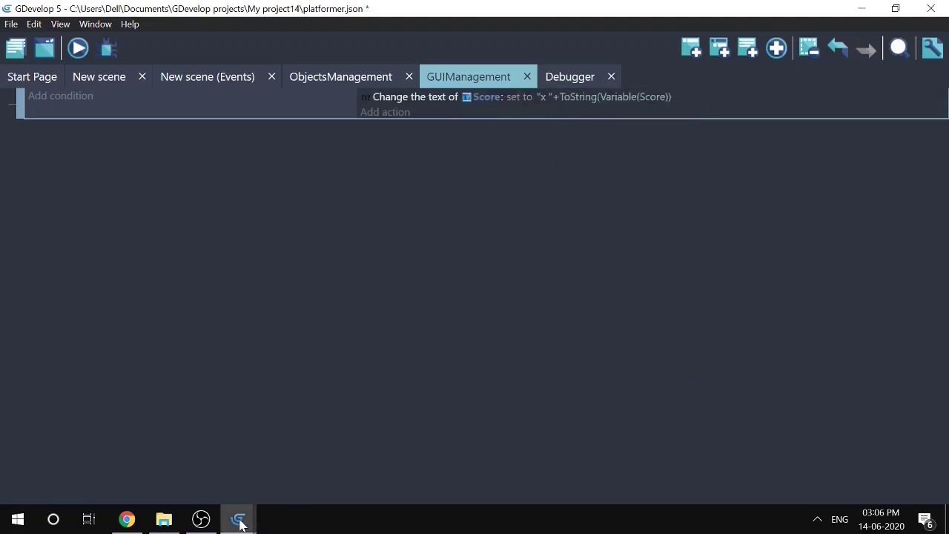
# - Close the old game preview and launch a new one from the debugger
pyautogui.moveTo(237, 521)
pyautogui.click(364, 409)
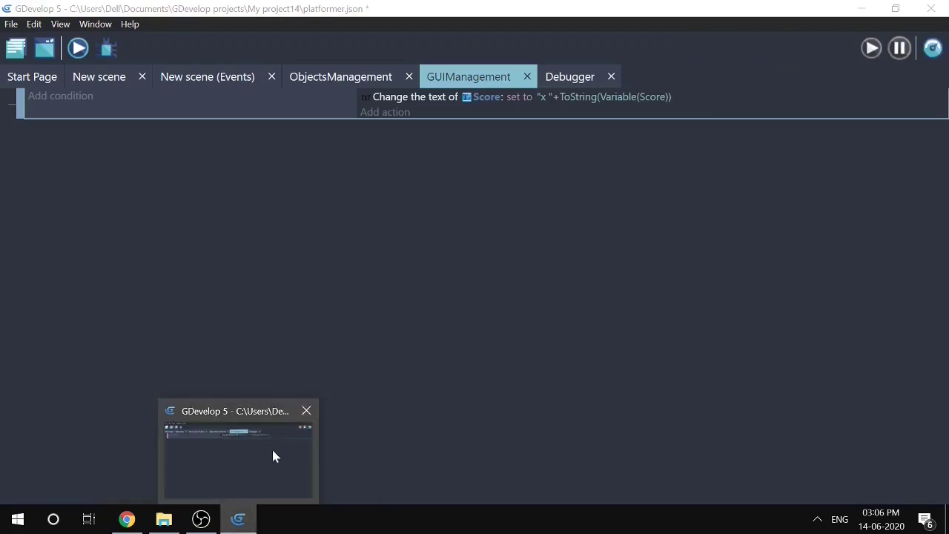
pyautogui.click(568, 76)
pyautogui.click(78, 49)
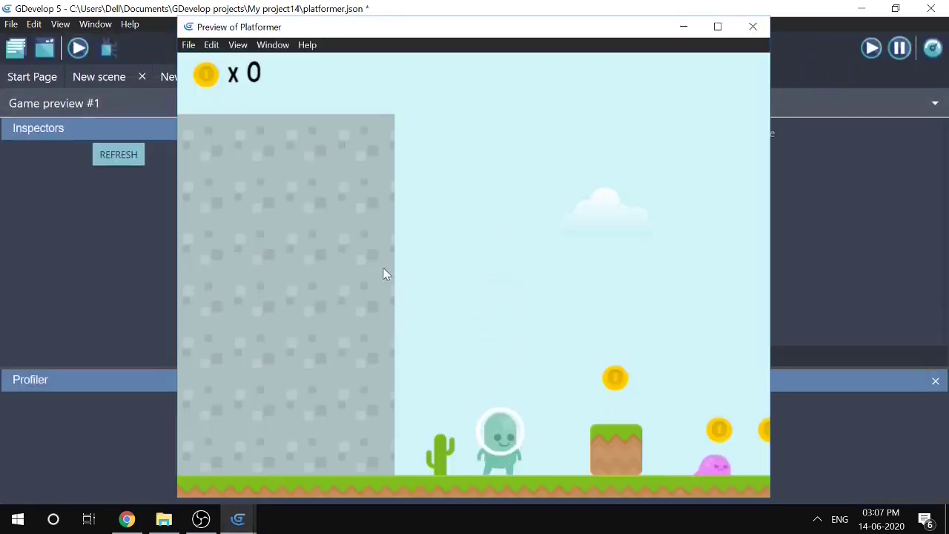
# - Move the player and jump onto the grass block to collect the coin, check the coin counter, and minimize the preview
pyautogui.press('Right')
pyautogui.press('Left')
pyautogui.press('Right')
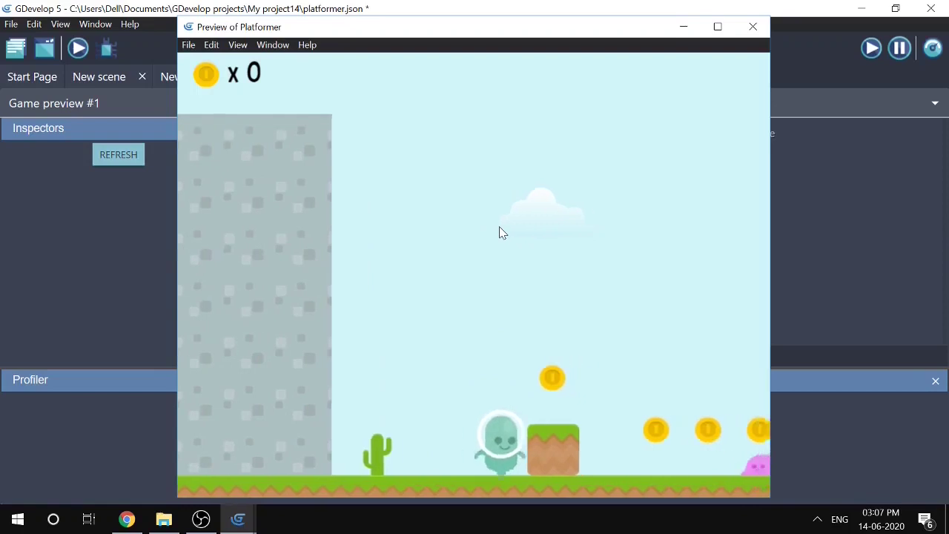
pyautogui.press('Up')
pyautogui.press('Right')
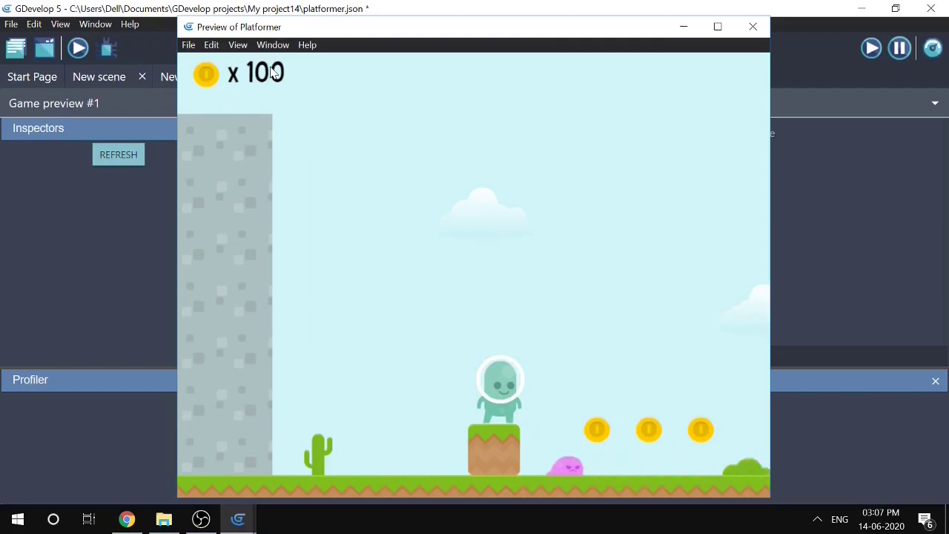
pyautogui.click(678, 30)
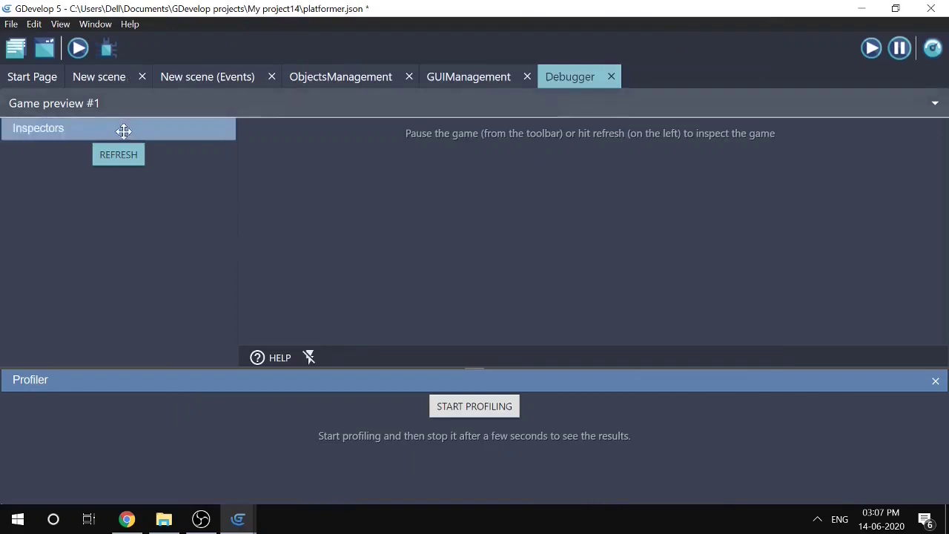
# - Refresh the debugger's inspectors for the new preview and look through the list of scene instances
pyautogui.click(126, 153)
pyautogui.scroll(-5, 123, 279)
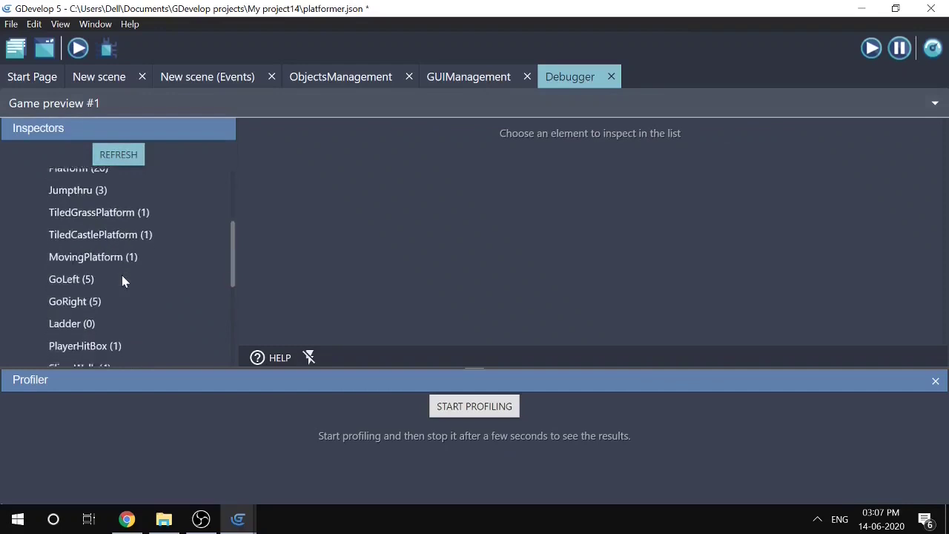
pyautogui.scroll(5, 123, 281)
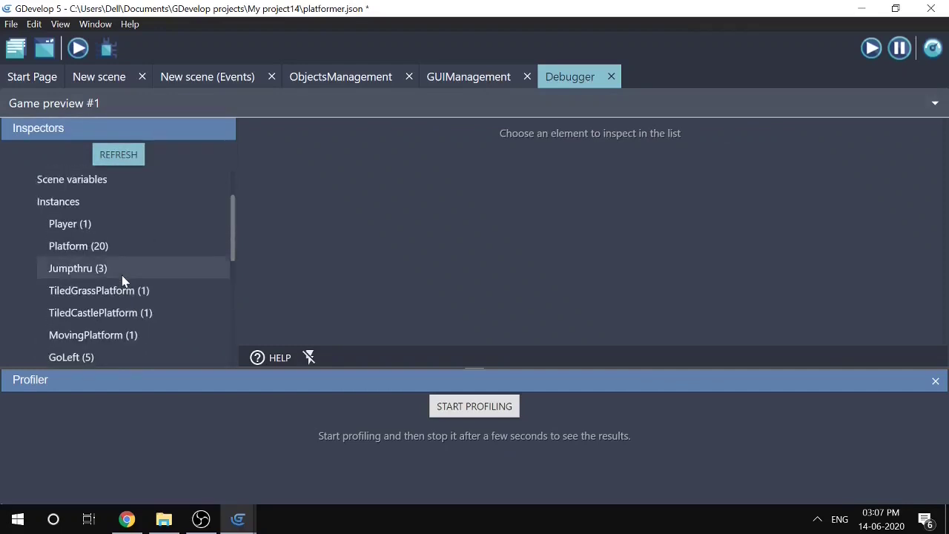
pyautogui.scroll(1, 154, 243)
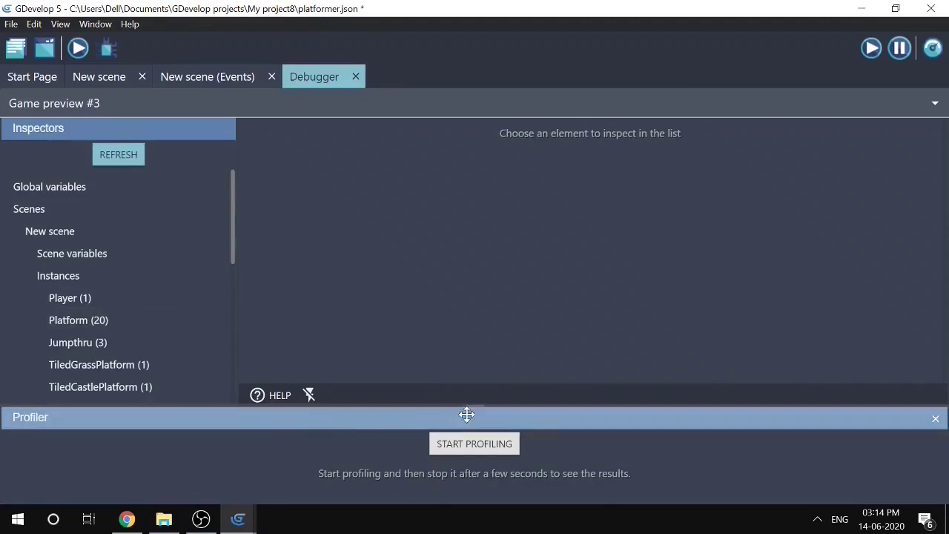
# - Enlarge the Profiler area, and record a profiling run of the game preview for a few seconds
pyautogui.moveTo(471, 406); pyautogui.dragTo(473, 236)
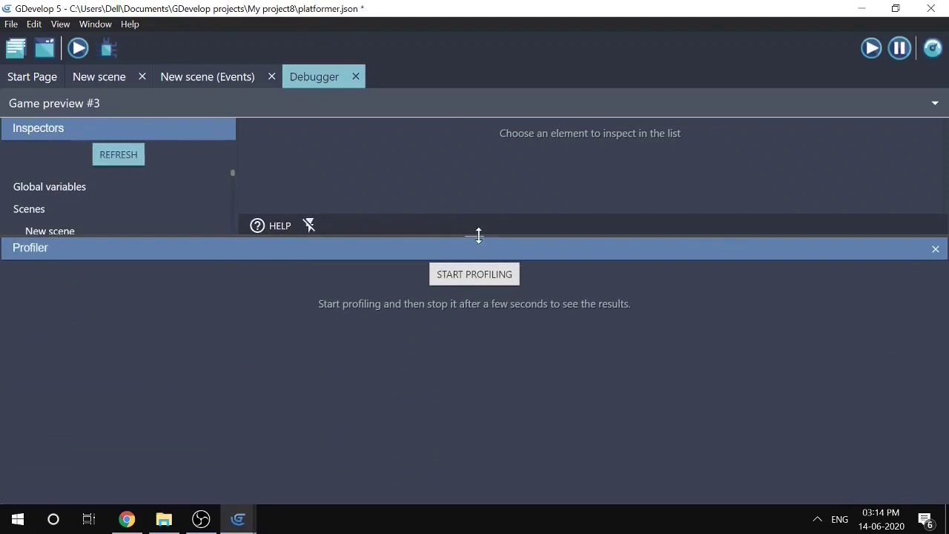
pyautogui.click(481, 280)
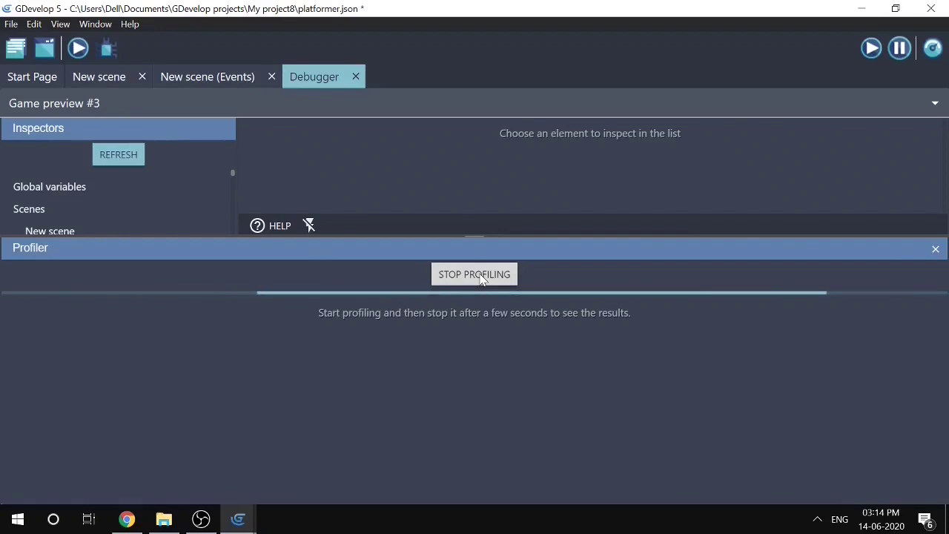
pyautogui.click(482, 278)
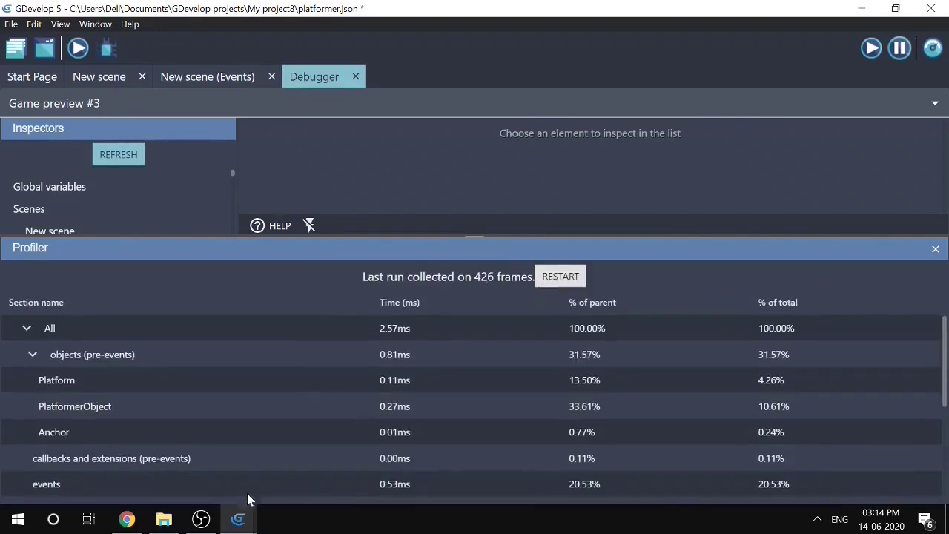
# - Examine the profiler timings per section, with the objects (pre-events) and objects (post-events) sections collapsed
pyautogui.scroll(-3, 271, 403)
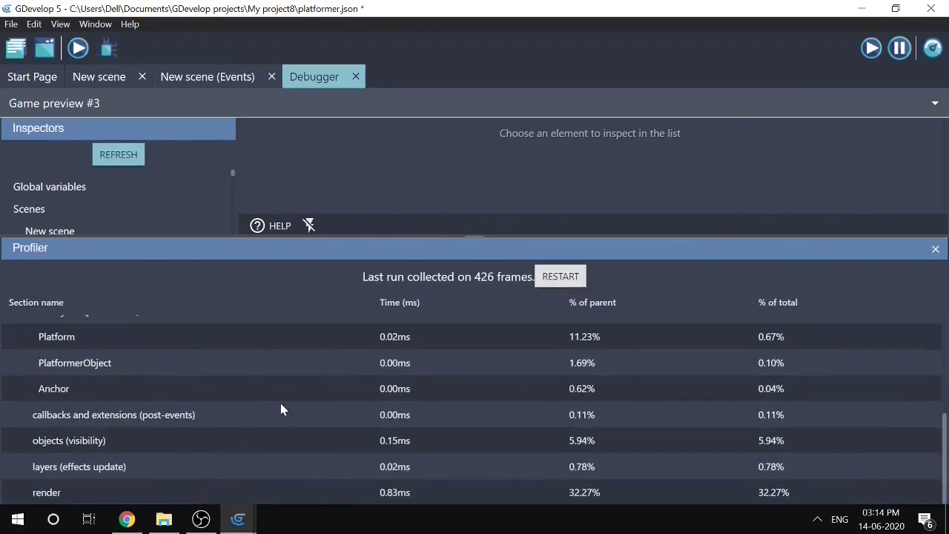
pyautogui.scroll(4, 280, 403)
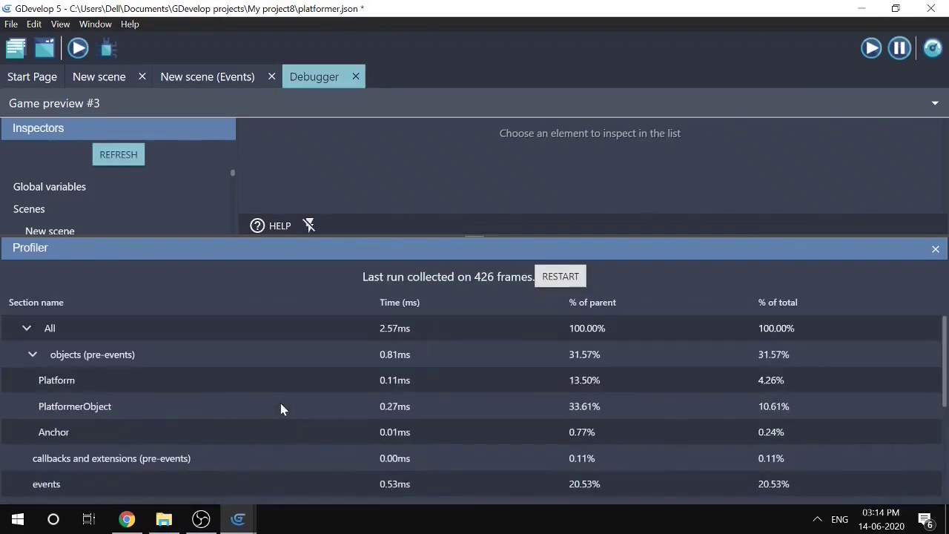
pyautogui.scroll(-2, 280, 402)
pyautogui.scroll(-3, 280, 402)
pyautogui.scroll(5, 281, 403)
pyautogui.click(34, 431)
pyautogui.scroll(-2, 29, 390)
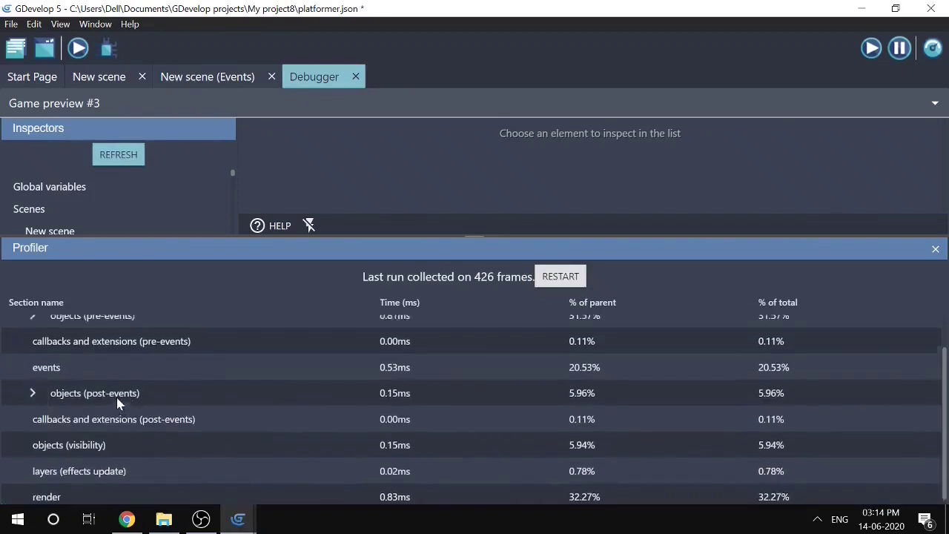
pyautogui.scroll(2, 117, 397)
pyautogui.scroll(-1, 116, 397)
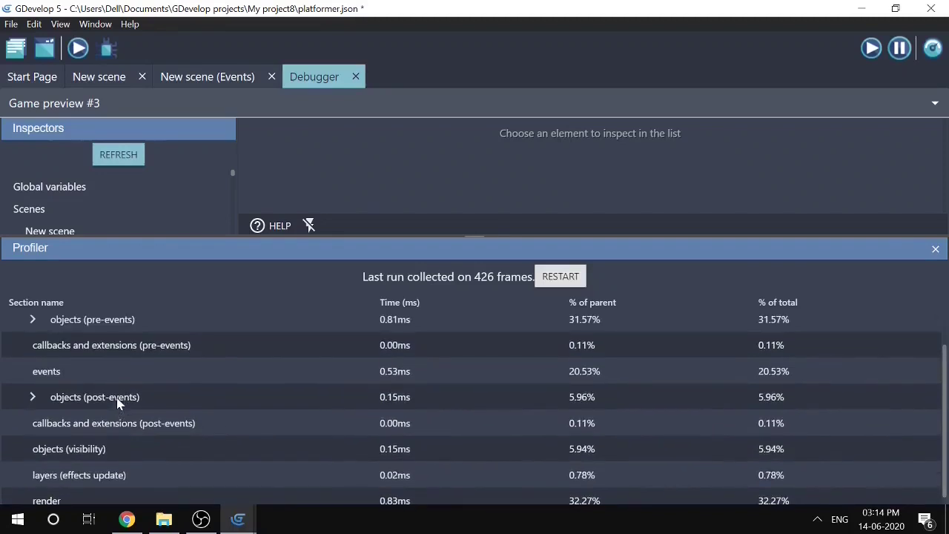
pyautogui.scroll(1, 116, 398)
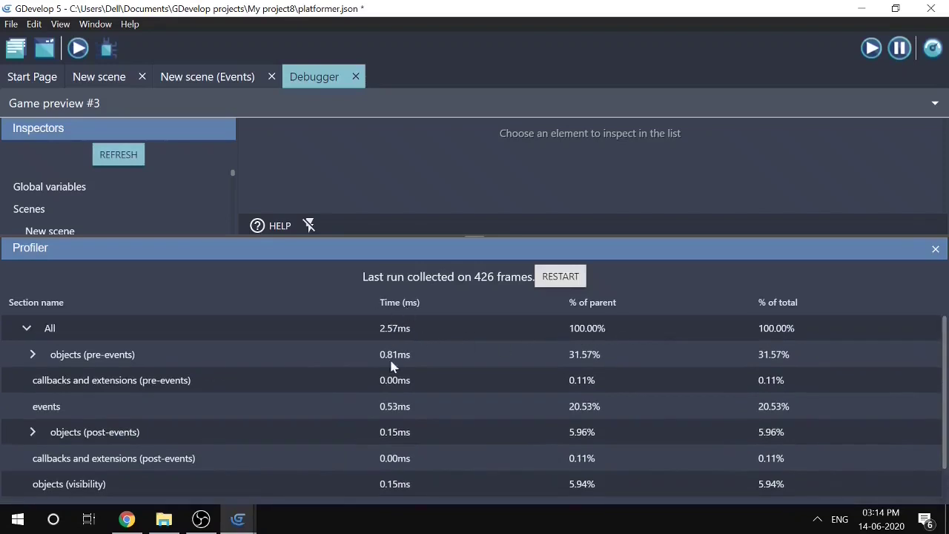
pyautogui.scroll(-1, 387, 384)
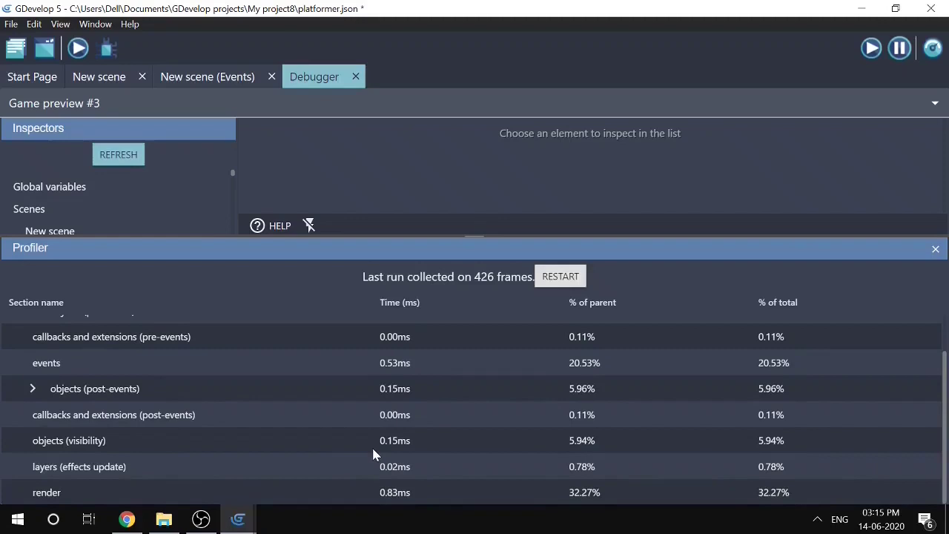
pyautogui.scroll(2, 373, 455)
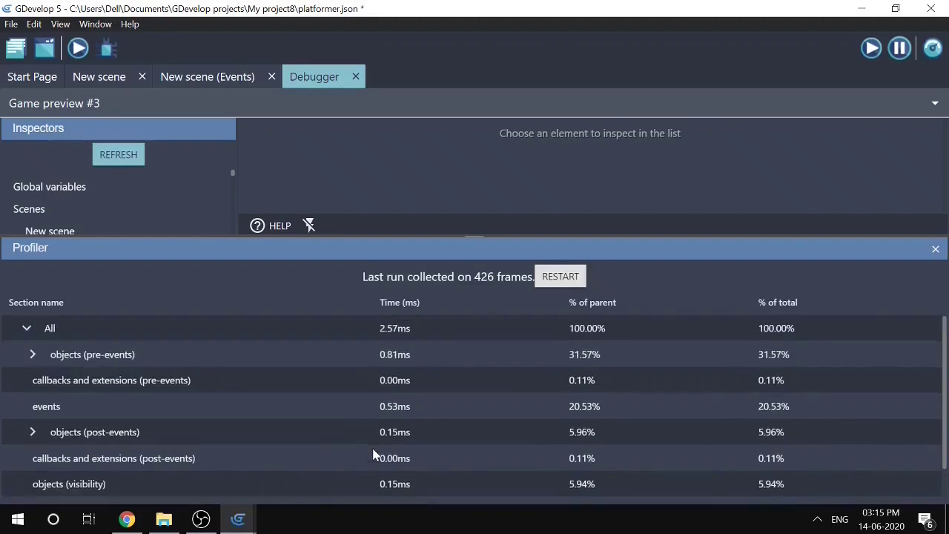
# - Highlight the callbacks and extensions (pre-events) and objects (visibility) rows, and shrink the Profiler area to about its earlier height
pyautogui.click(179, 385)
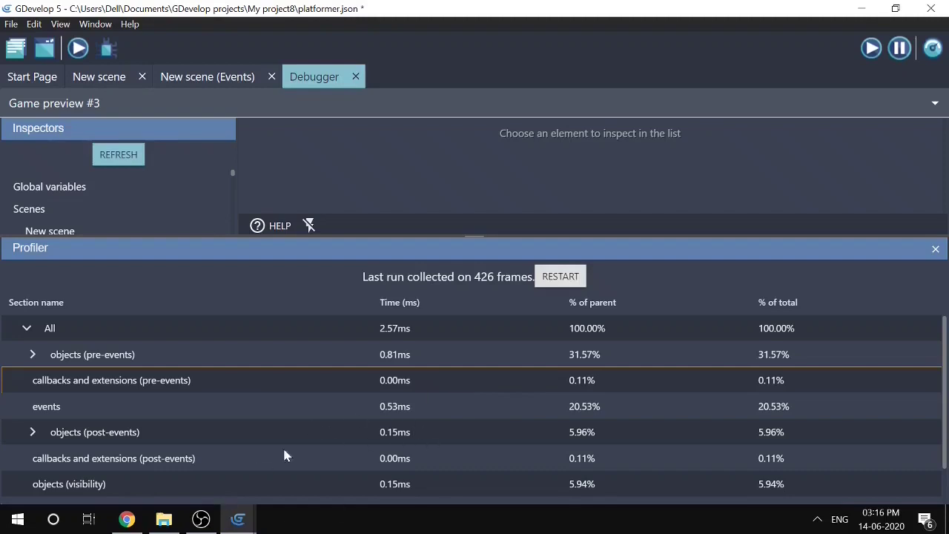
pyautogui.click(43, 485)
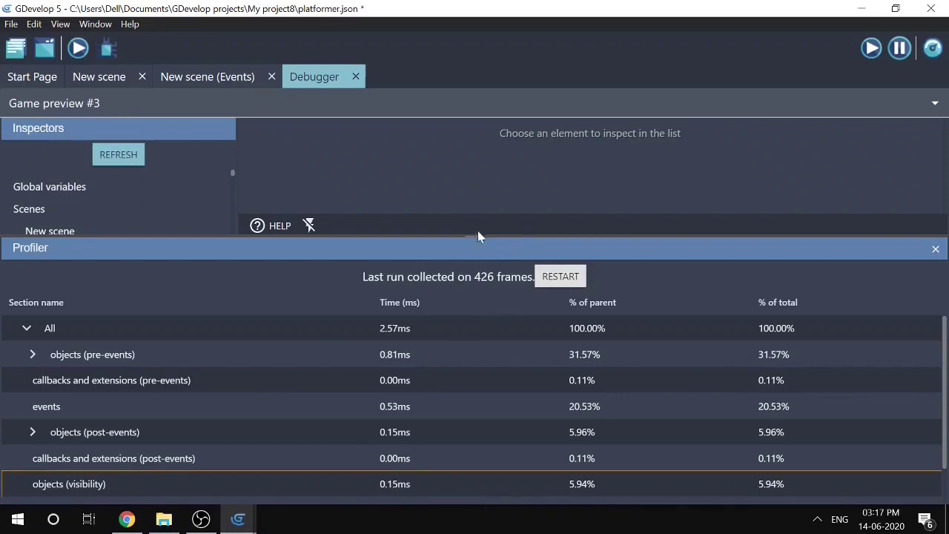
pyautogui.moveTo(477, 236); pyautogui.dragTo(472, 387)
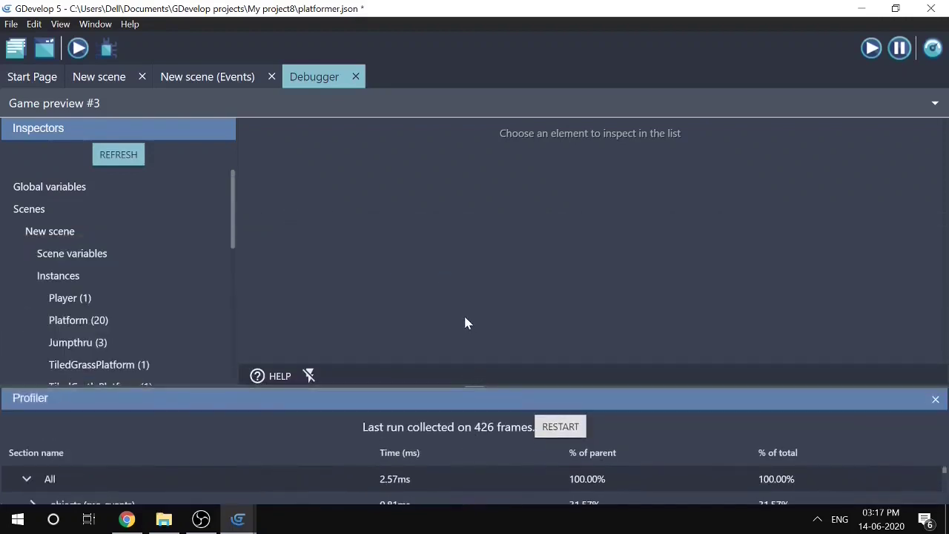